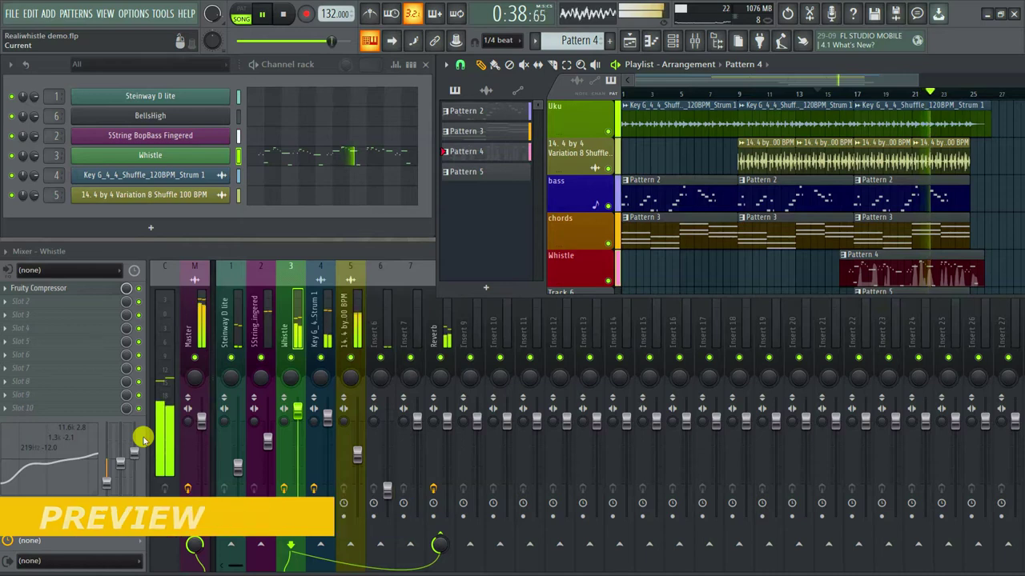
key("space")
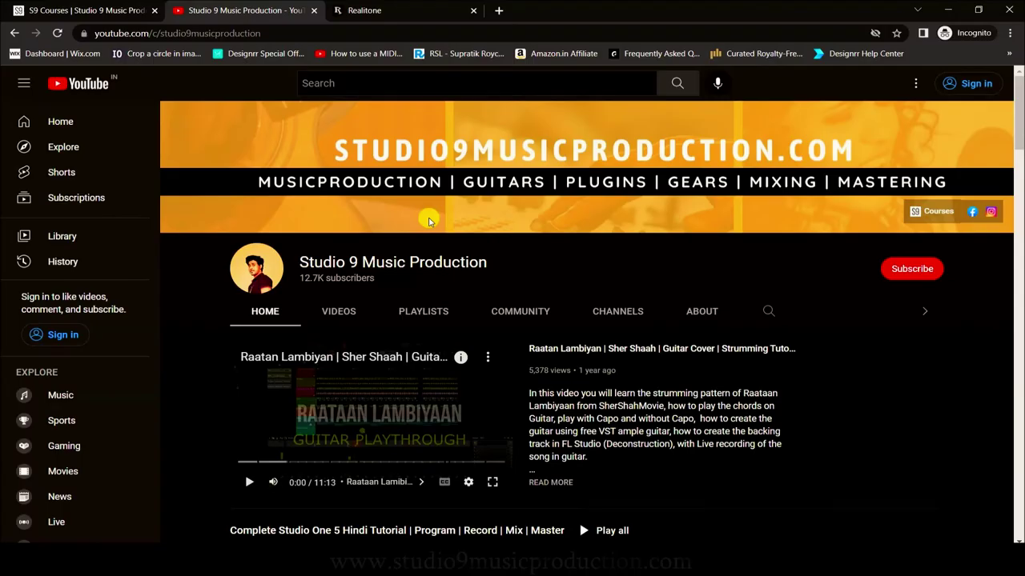
Look through the tutorial playlists on the Studio 9 Music Production YouTube channel's home page.
key("ctrl+plus")
scroll(429, 221, "down", 5)
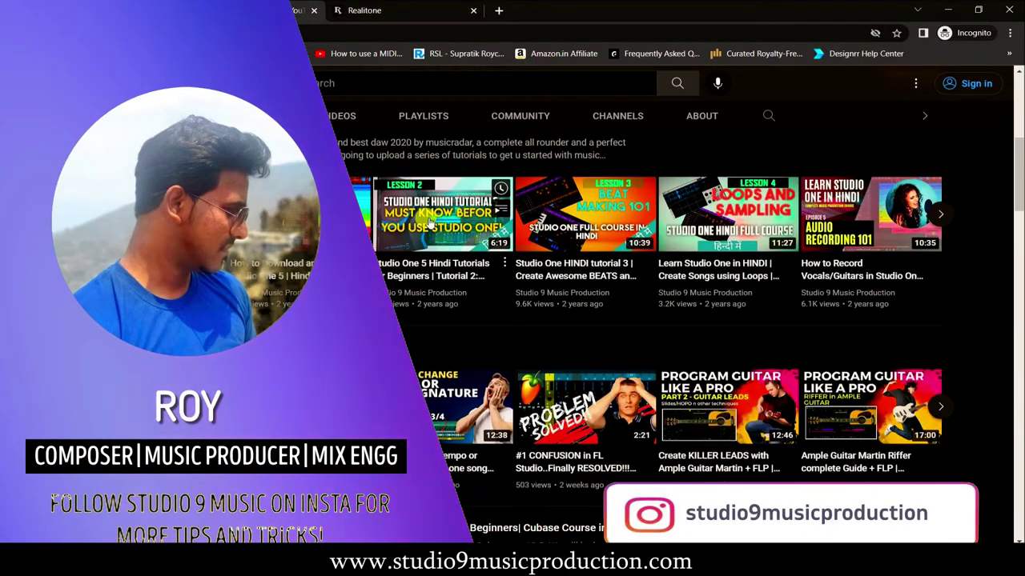
scroll(430, 225, "down", 1)
scroll(430, 227, "up", 1)
scroll(430, 225, "down", 5)
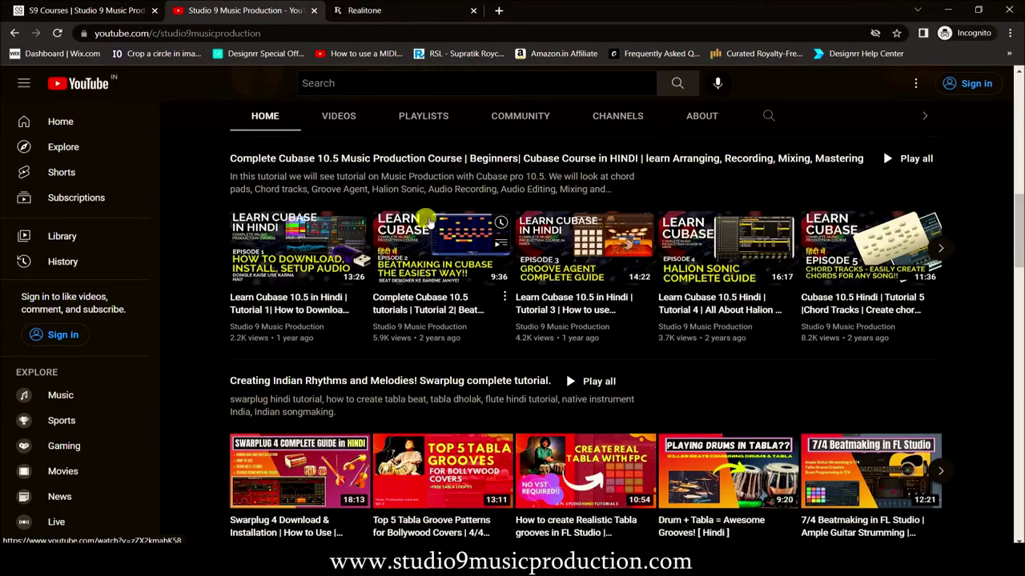
scroll(430, 224, "down", 1)
scroll(430, 223, "down", 2)
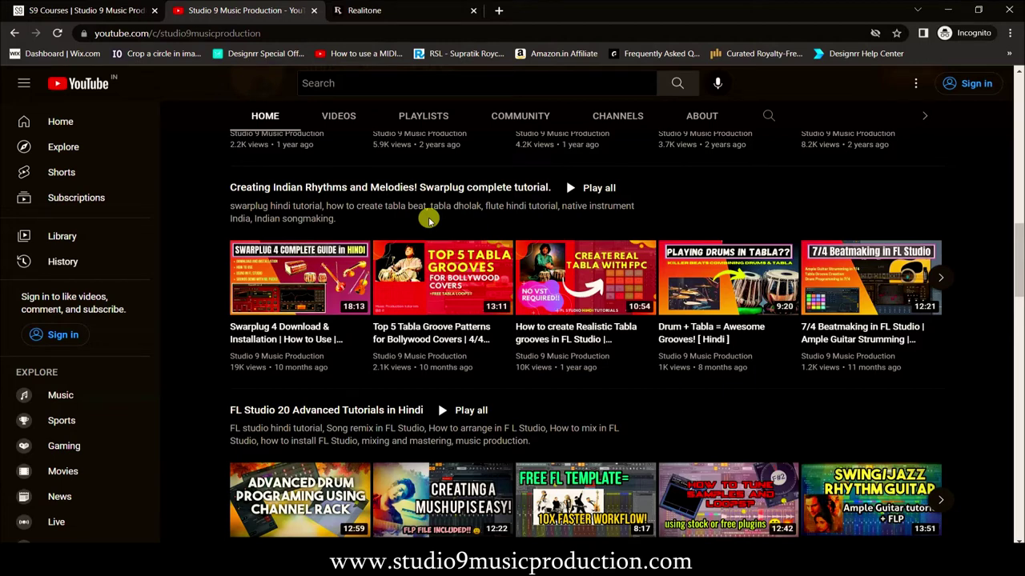
scroll(429, 222, "down", 3)
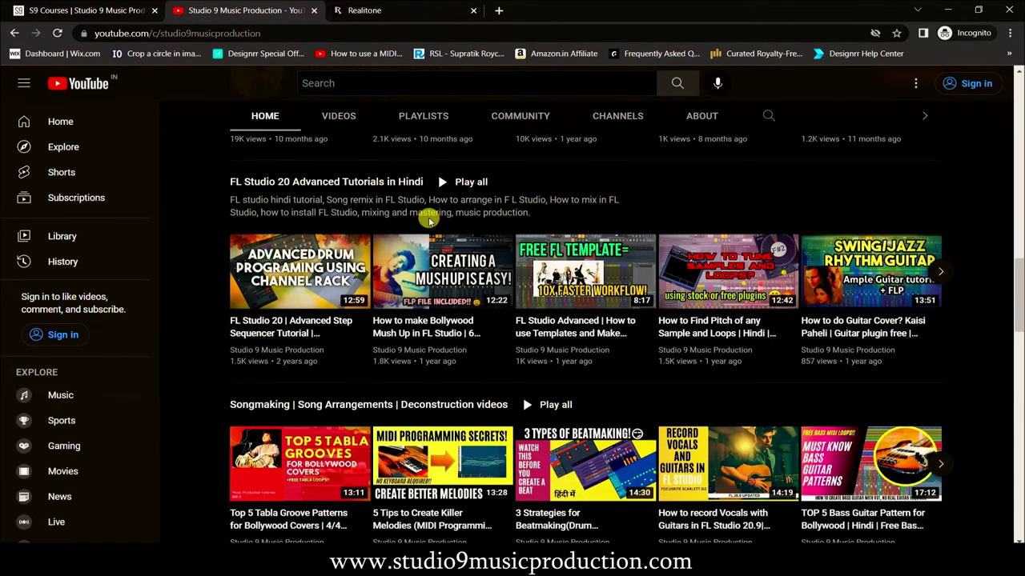
scroll(430, 222, "down", 2)
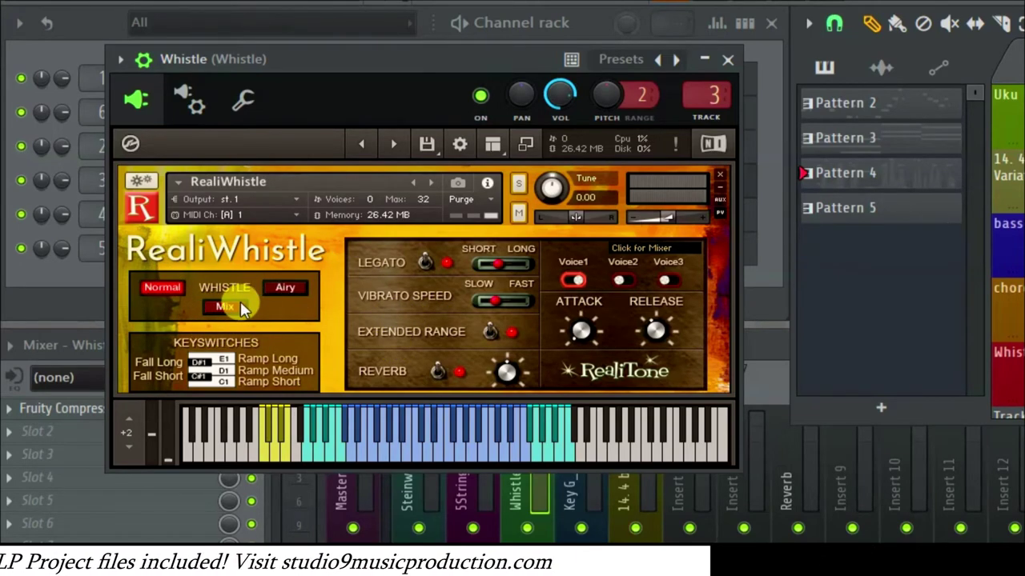
Move the RealiWhistle window clear of the channel rack and play Pattern 4 with the Airy whistle sound.
left_click_drag(473, 67, 677, 195)
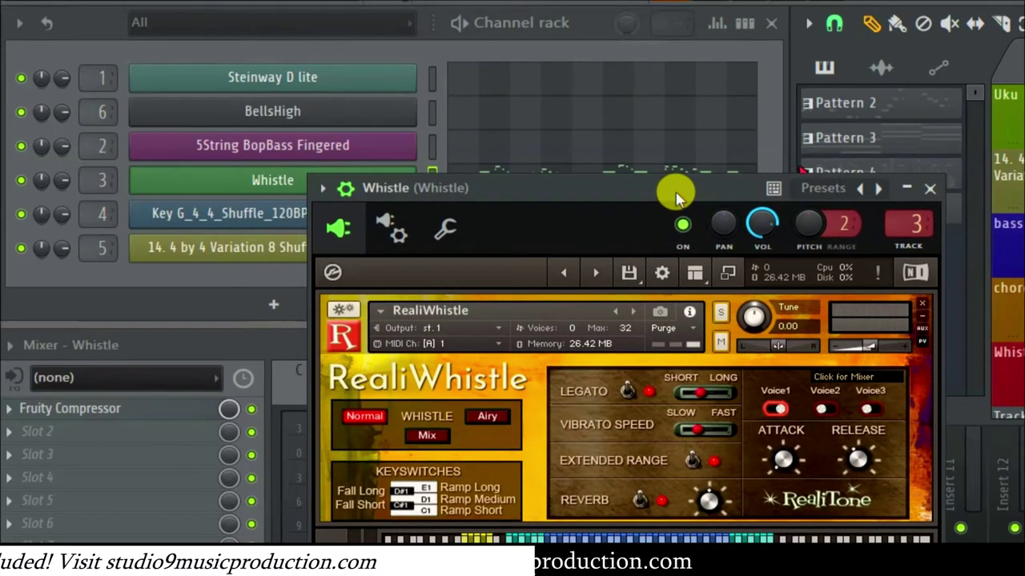
left_click_drag(639, 188, 921, 301)
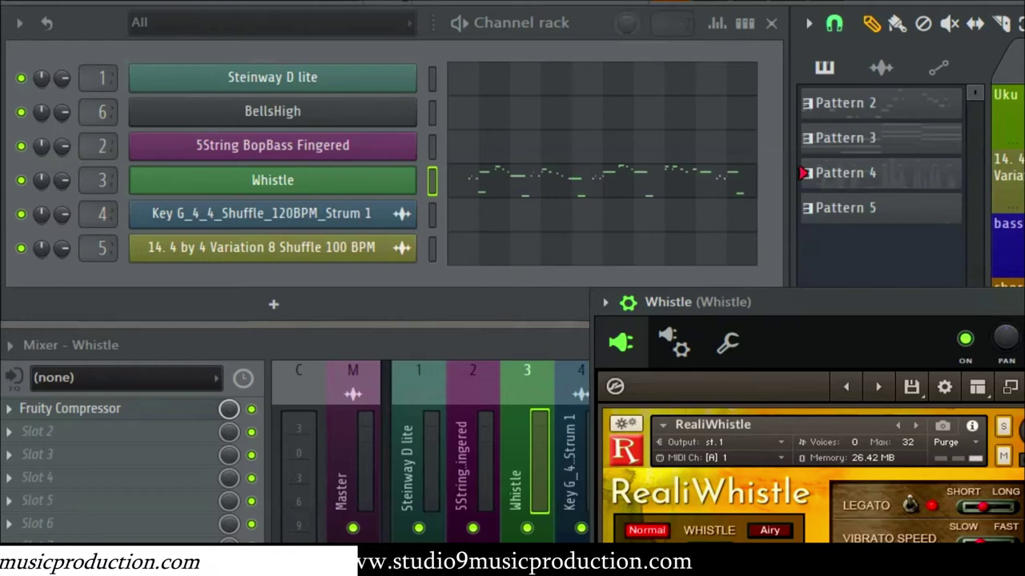
key("space")
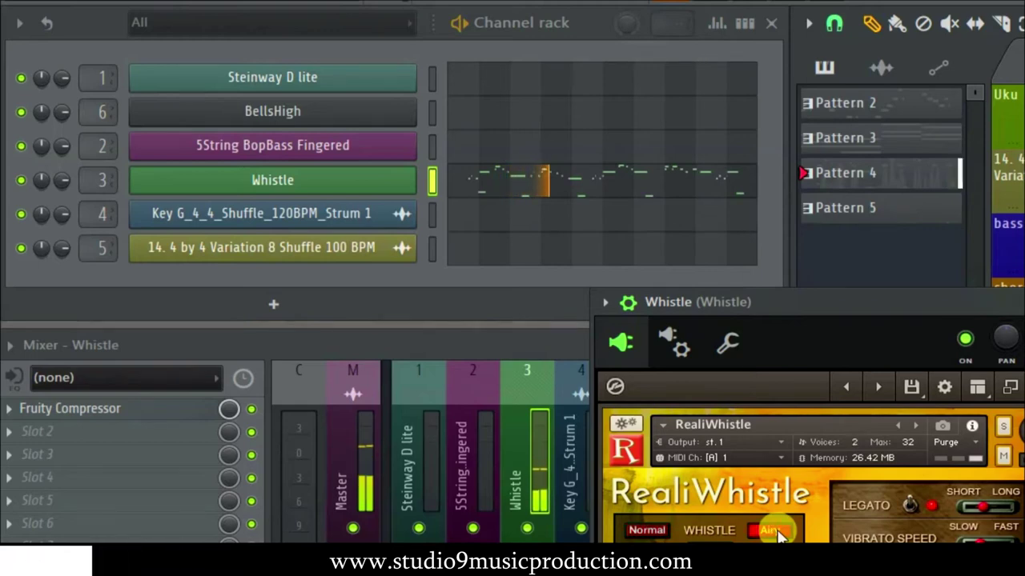
key("space")
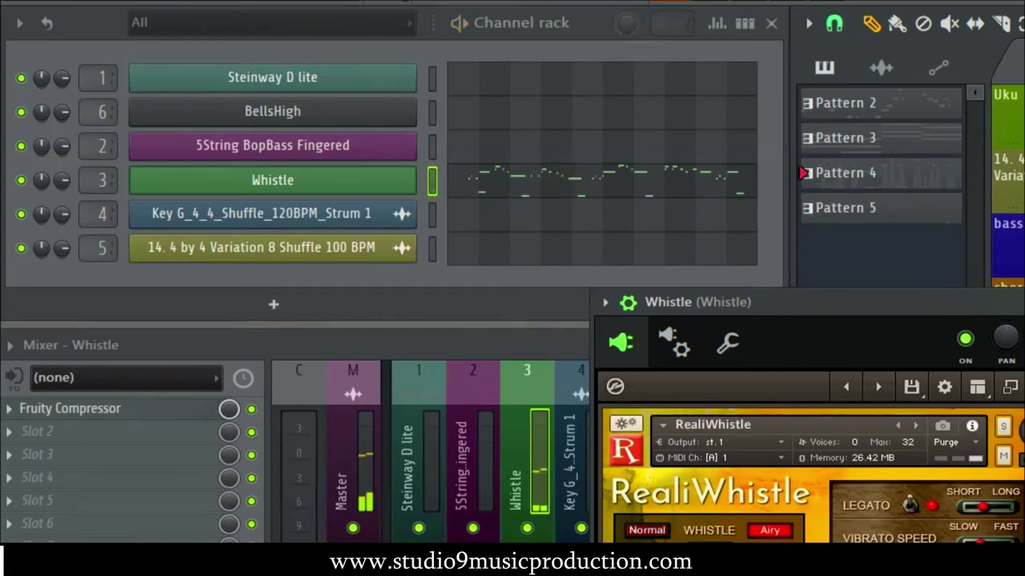
Switch the whistle sound to Mix with the blend at -28 and close the plugin window.
left_click(396, 355)
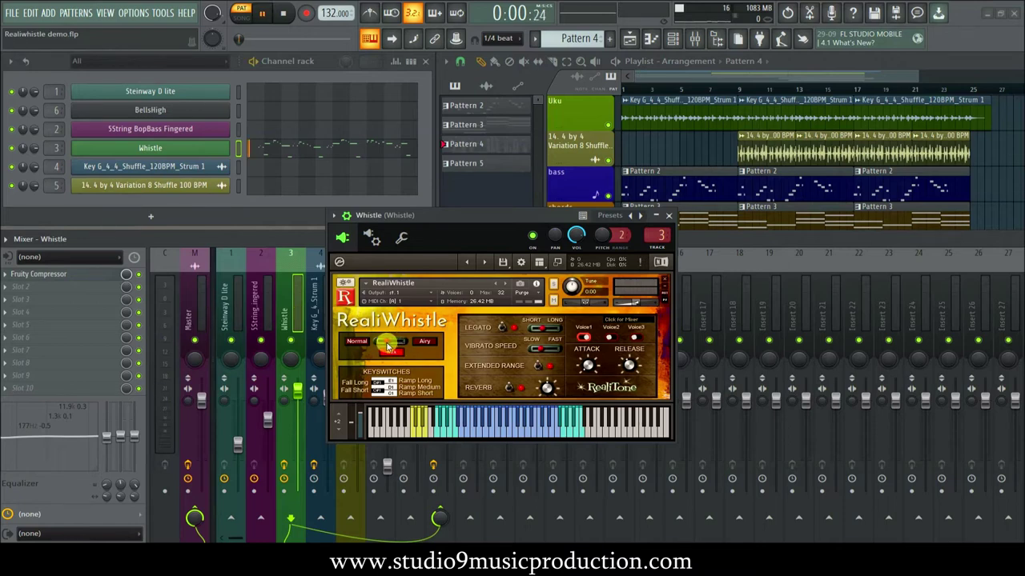
mouse_move(388, 345)
left_mouse_down()
mouse_move(398, 347)
mouse_move(388, 346)
left_mouse_up()
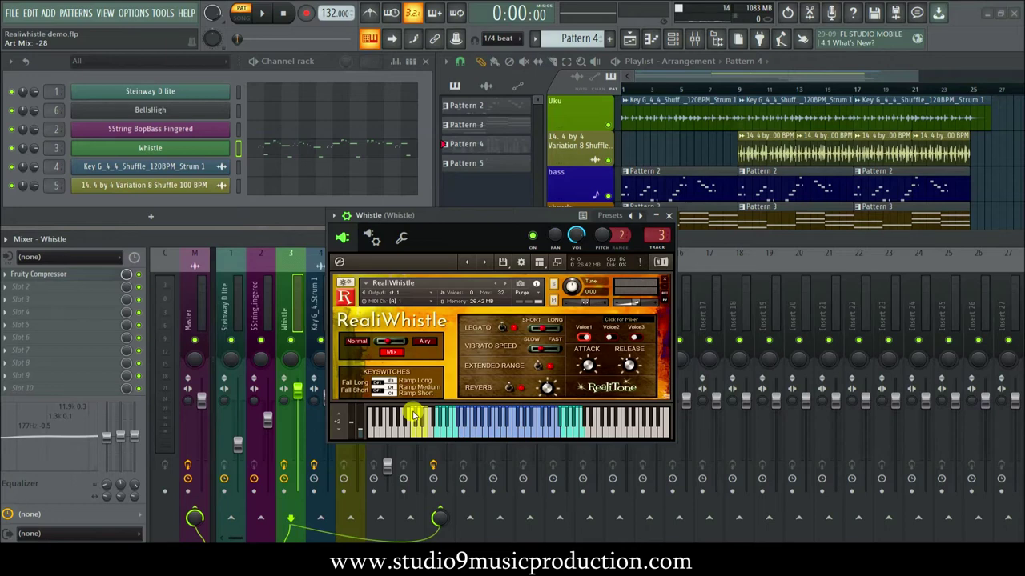
left_click(669, 215)
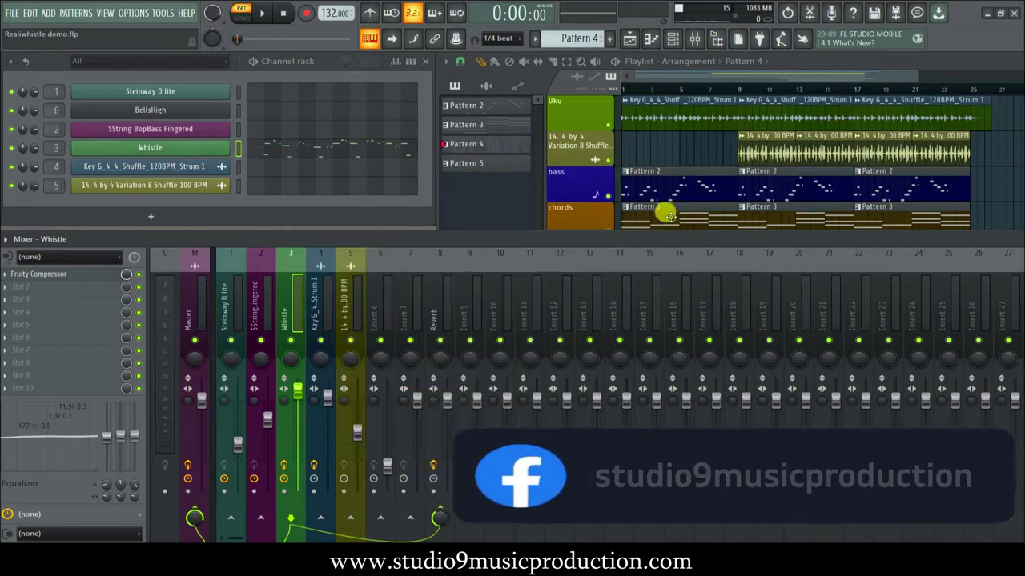
Open the Whistle piano roll and play the melody from the start and from bar 3 to hear the keyswitch notes.
left_click(388, 155)
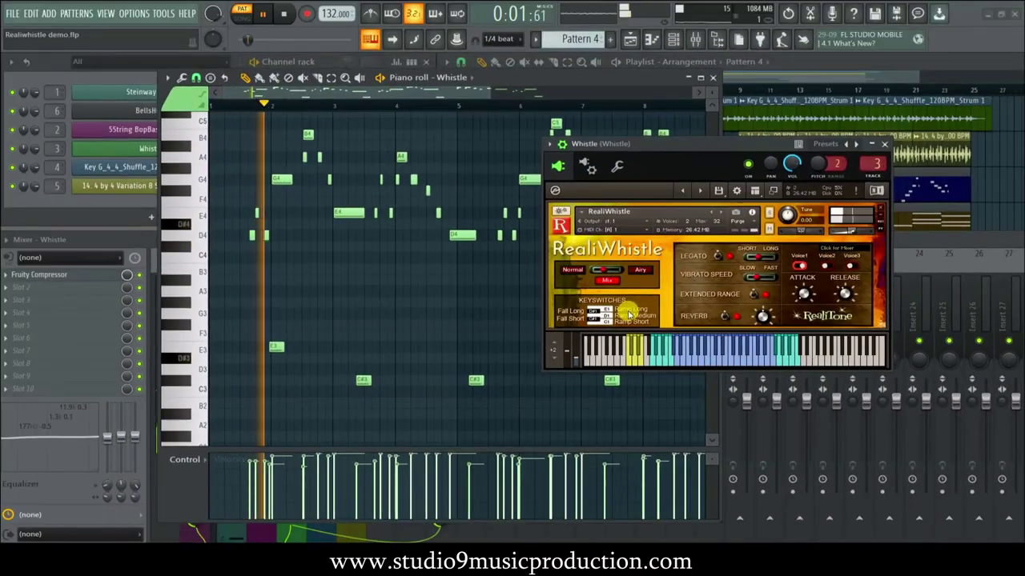
key("space")
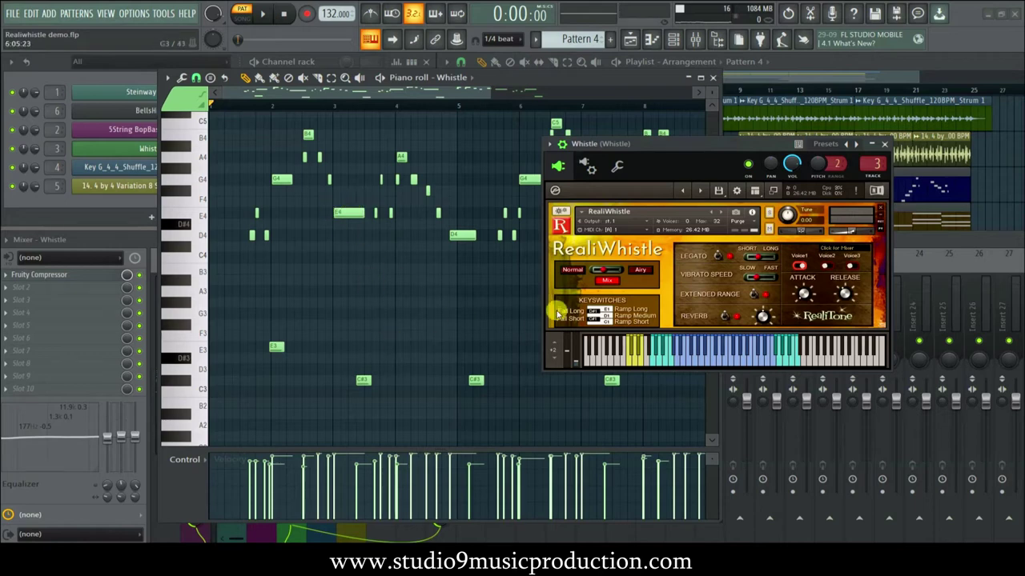
left_click(332, 108)
key("space")
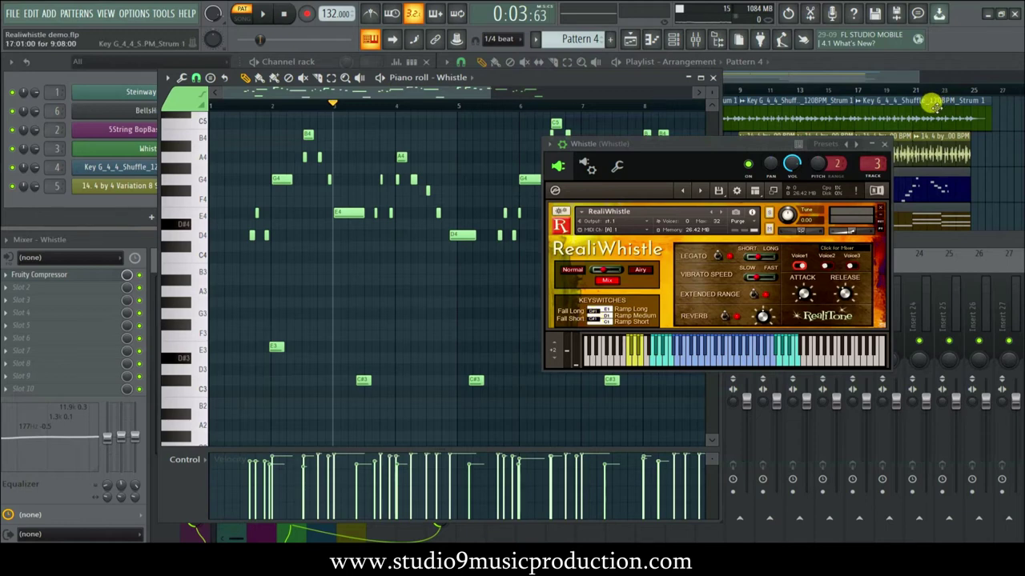
left_click(887, 146)
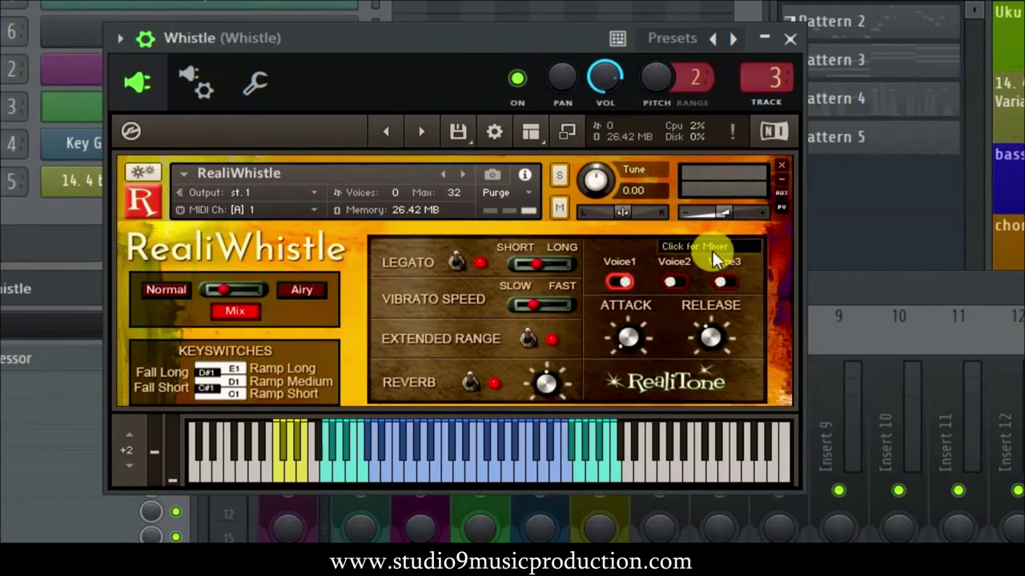
Open RealiWhistle's voice mixer page, enable Voice 2 and raise its volume to 100.
left_click(712, 246)
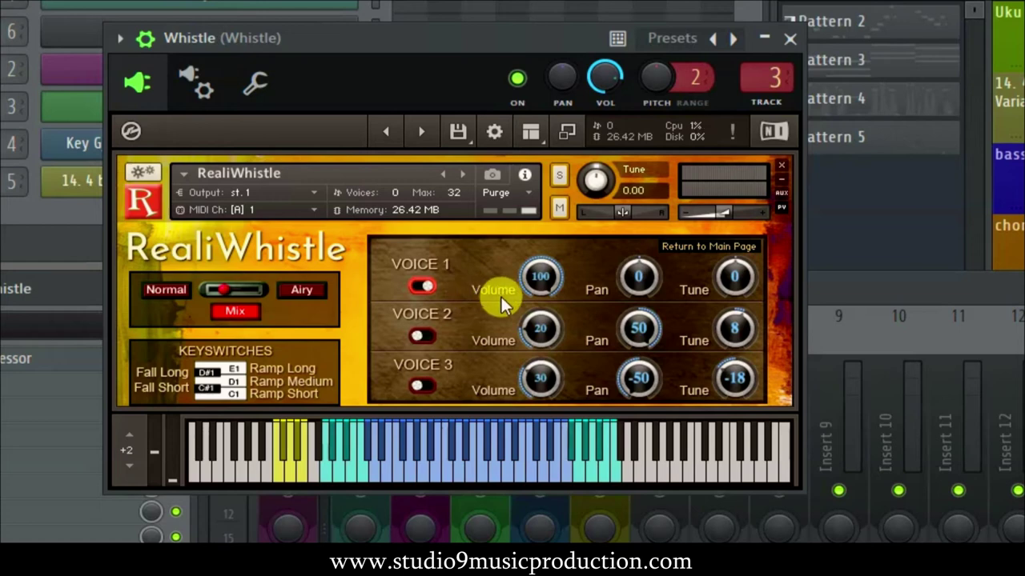
left_click(421, 334)
left_click_drag(544, 341, 551, 287)
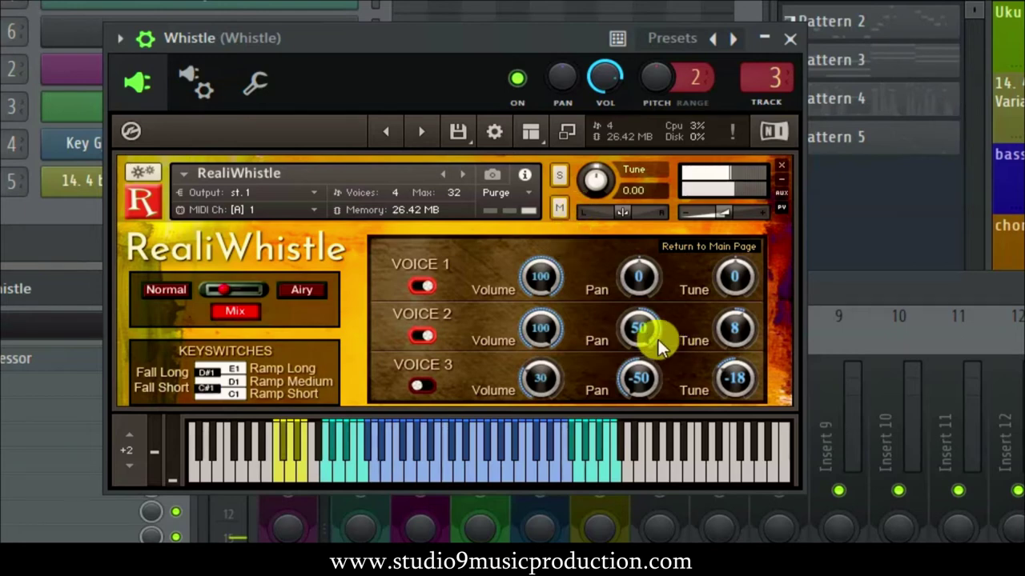
Set Voice 2's pan to -16 and tune to -7, and set Voice 3's pan to 50.
left_click_drag(640, 322, 649, 355)
left_click(735, 329)
left_click_drag(735, 329, 733, 378)
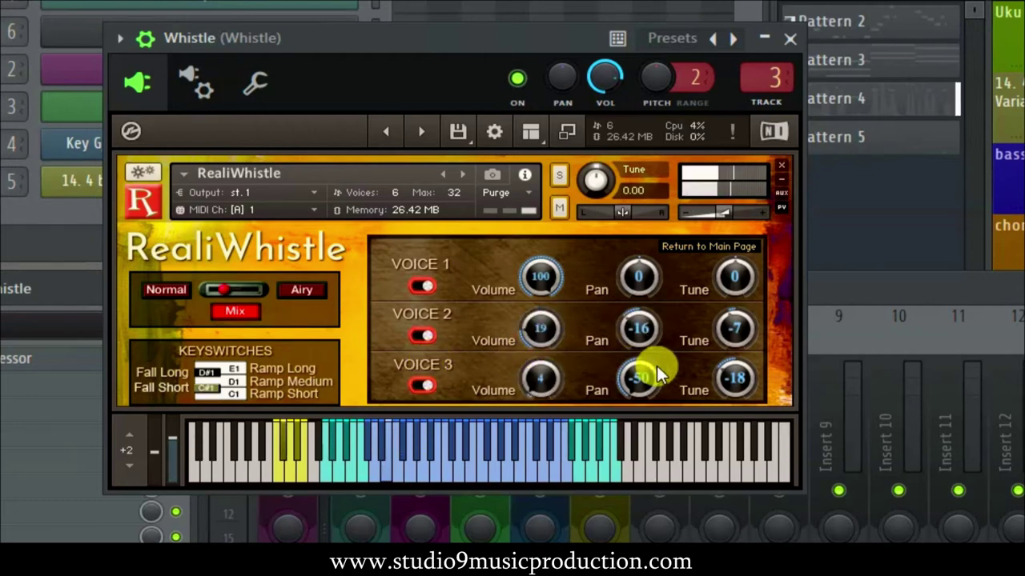
left_click_drag(640, 377, 665, 290)
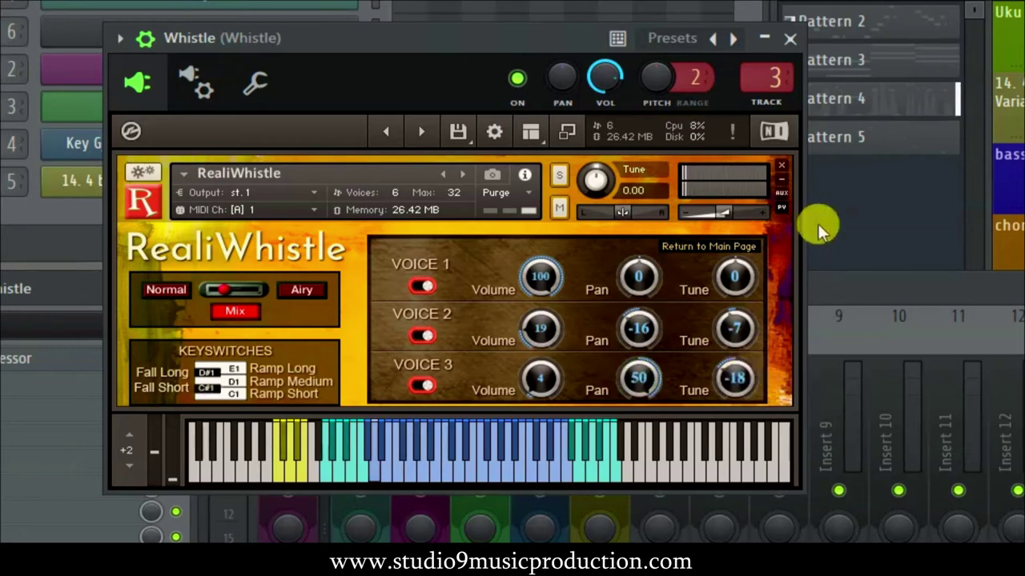
left_click(790, 38)
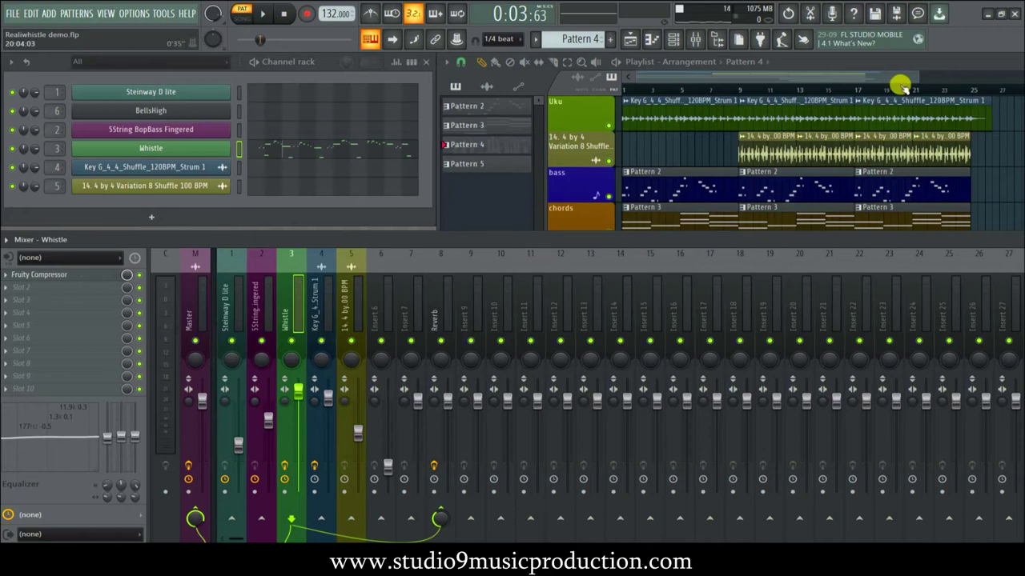
Move the mixer down to uncover the Whistle playlist track and play the song from just before bar 17.
left_click_drag(816, 240, 817, 290)
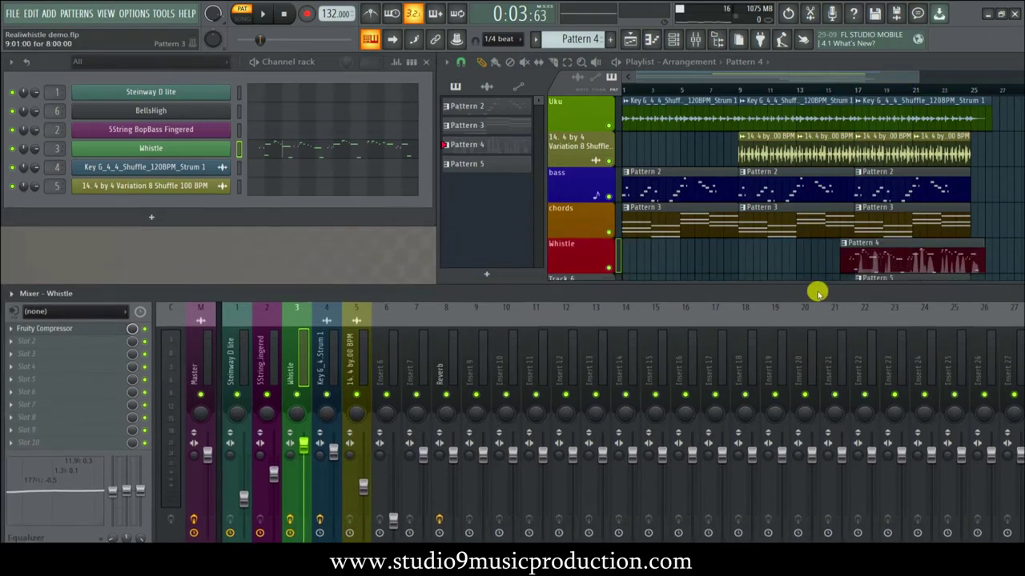
left_click(845, 90)
key("space")
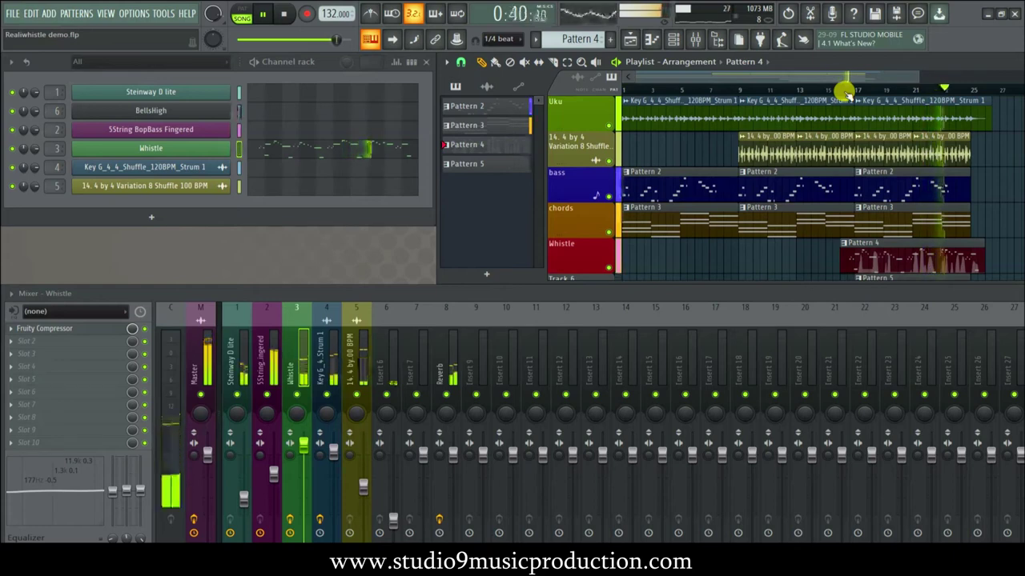
key("space")
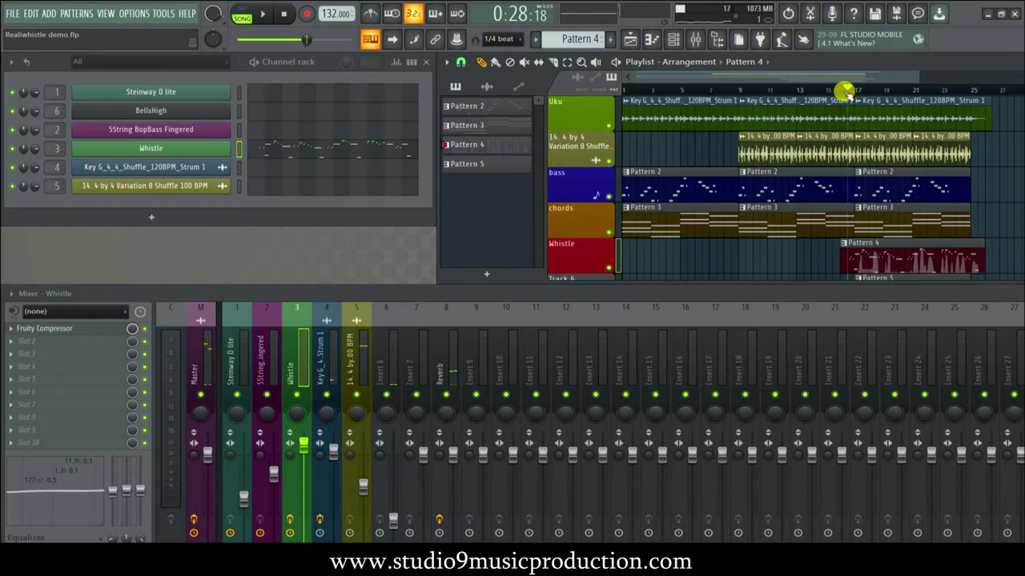
Solo the Uku playlist track, play it and select its mixer insert to examine the equalizer curve.
right_click(610, 128)
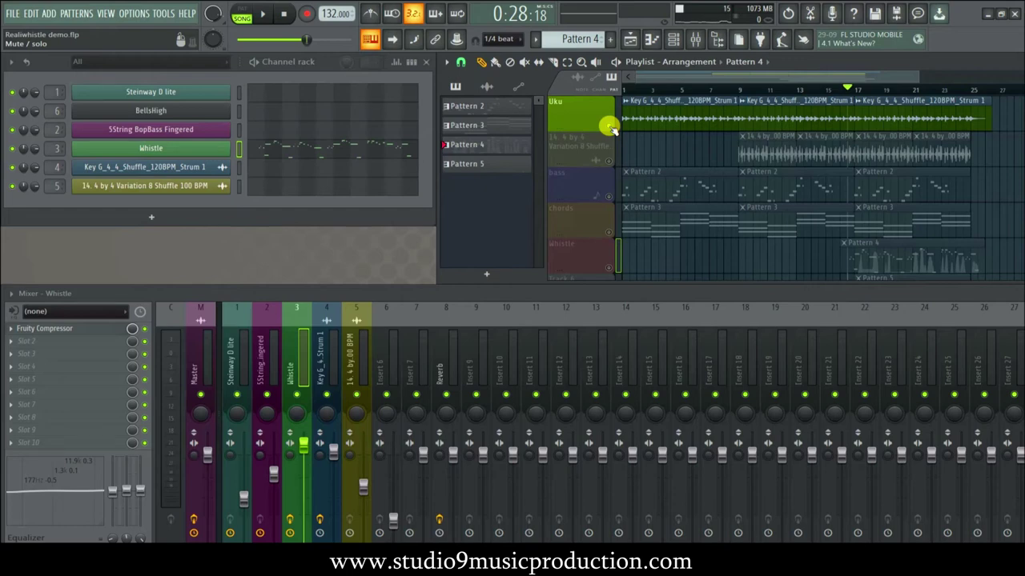
key("space")
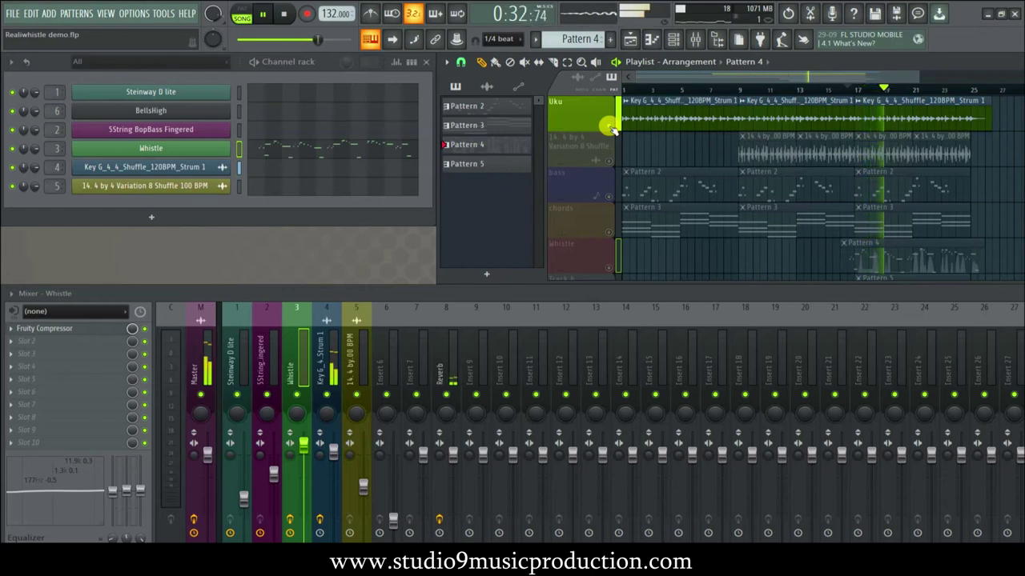
left_click(336, 362)
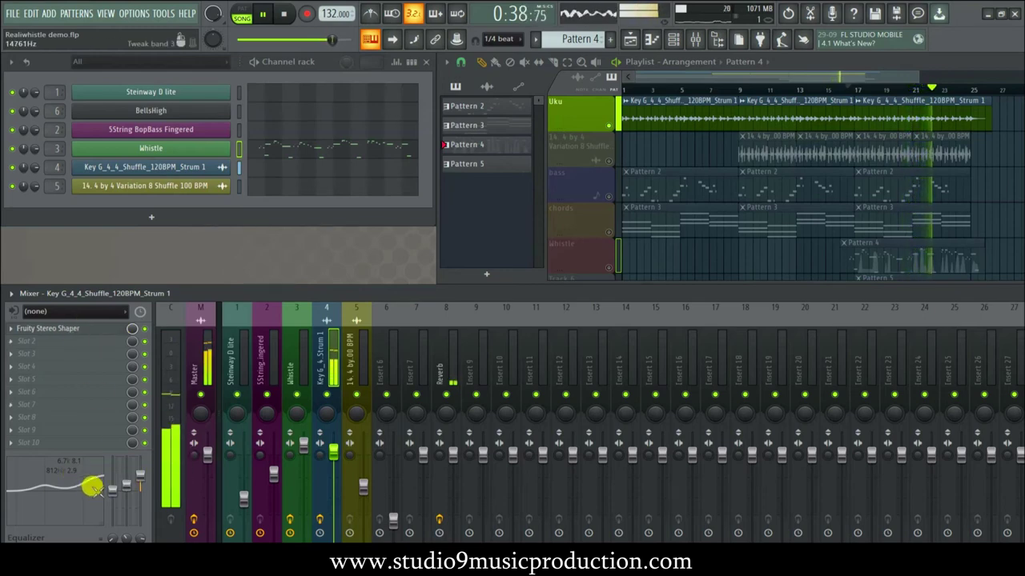
key("space")
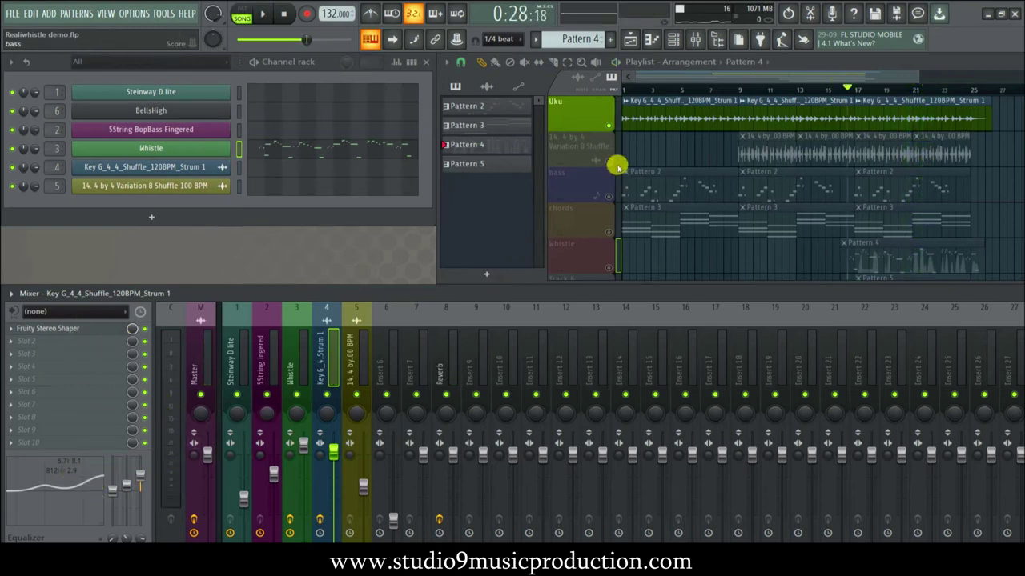
Unmute the 4 by 4 Variation 8 Shuffle track, play it with the ukulele and slightly lower its mixer fader.
left_click(610, 162)
key("space")
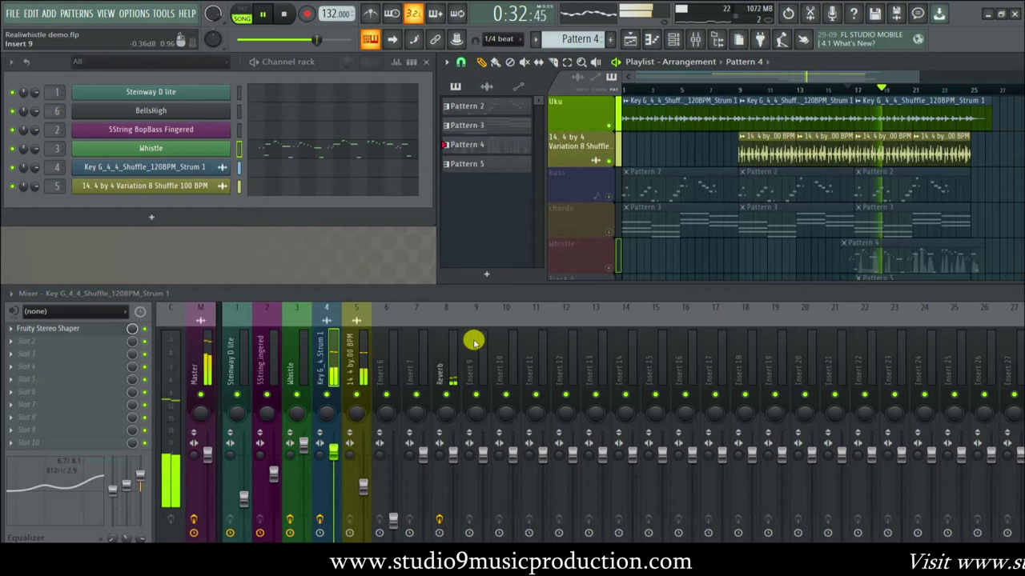
left_click_drag(361, 484, 363, 493)
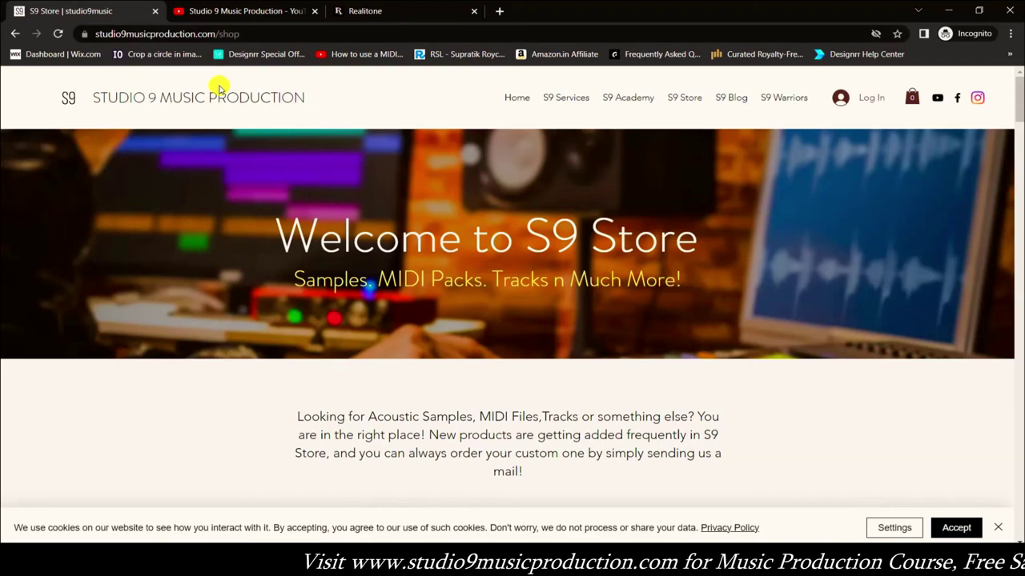
Switch to the S9 Store page in the browser and look through its courses, templates, audio loops and MIDI loops.
scroll(794, 309, "down", 15)
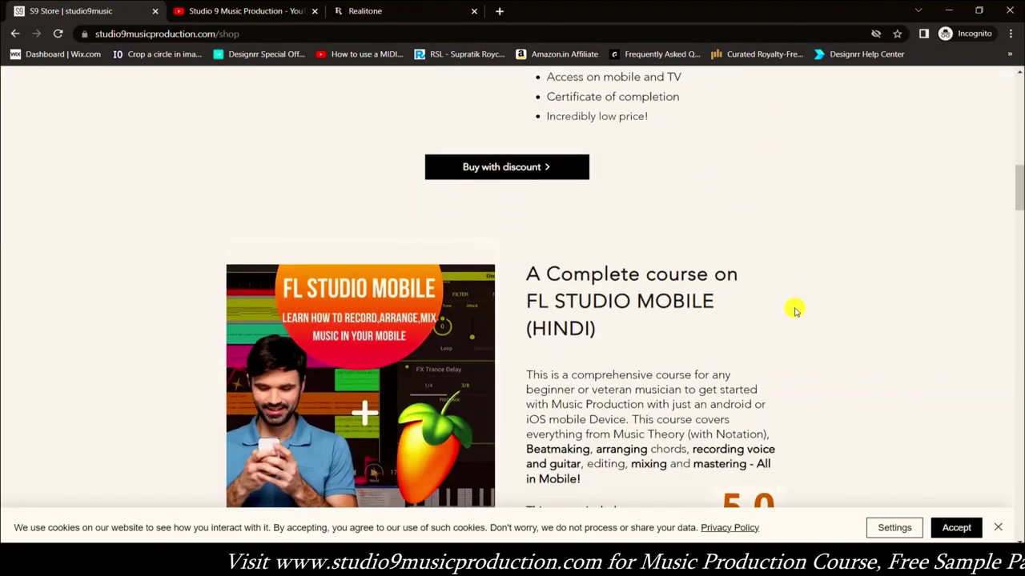
scroll(794, 309, "down", 10)
scroll(803, 364, "up", 4)
scroll(806, 368, "down", 3)
scroll(805, 367, "up", 1)
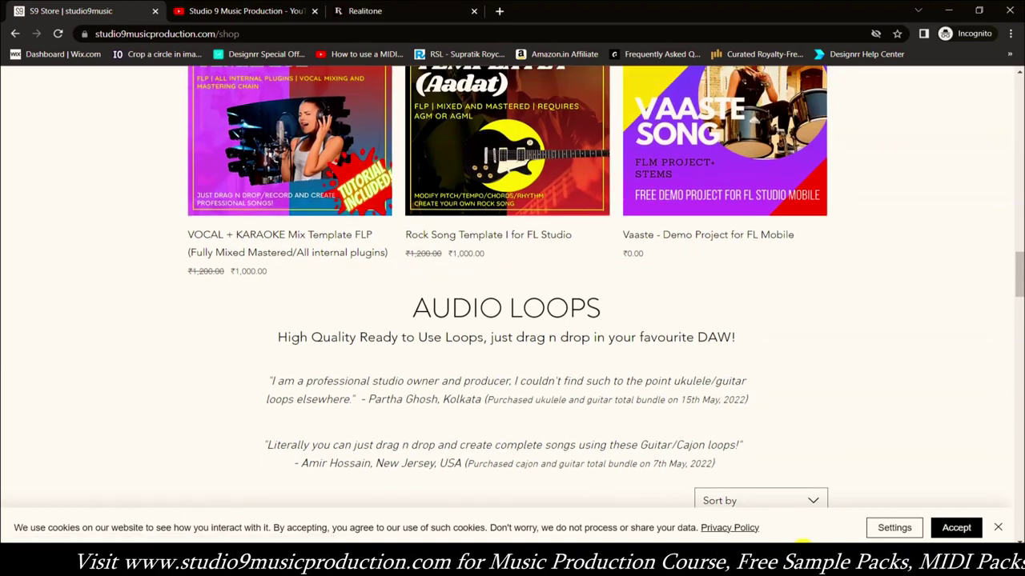
scroll(574, 391, "down", 5)
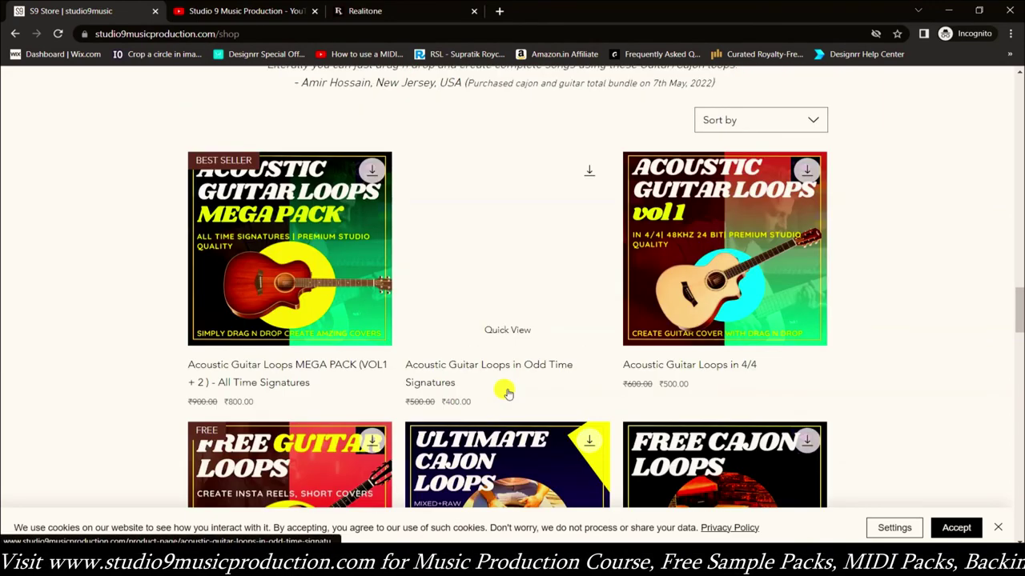
scroll(544, 313, "down", 5)
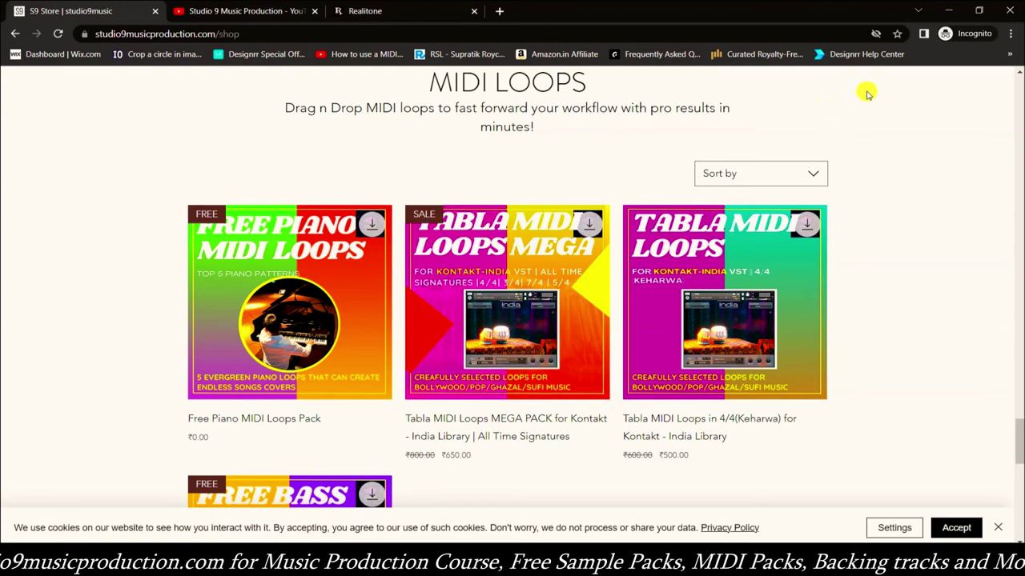
Return to FL Studio, solo the bass playlist track and unmute the 4 by 4 Variation 8 Shuffle and Uku tracks alongside it.
left_click(951, 12)
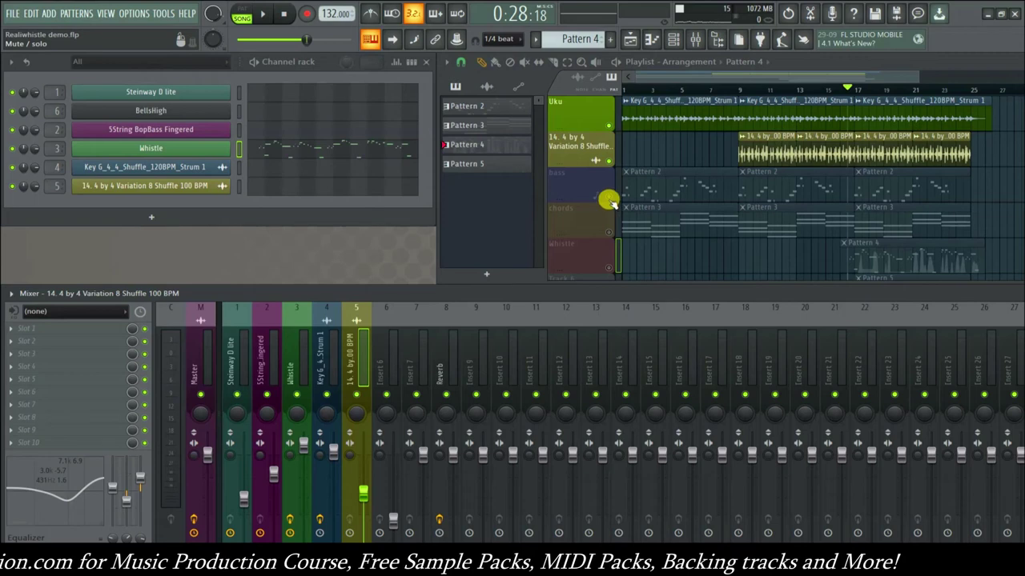
left_click(608, 197, "ctrl")
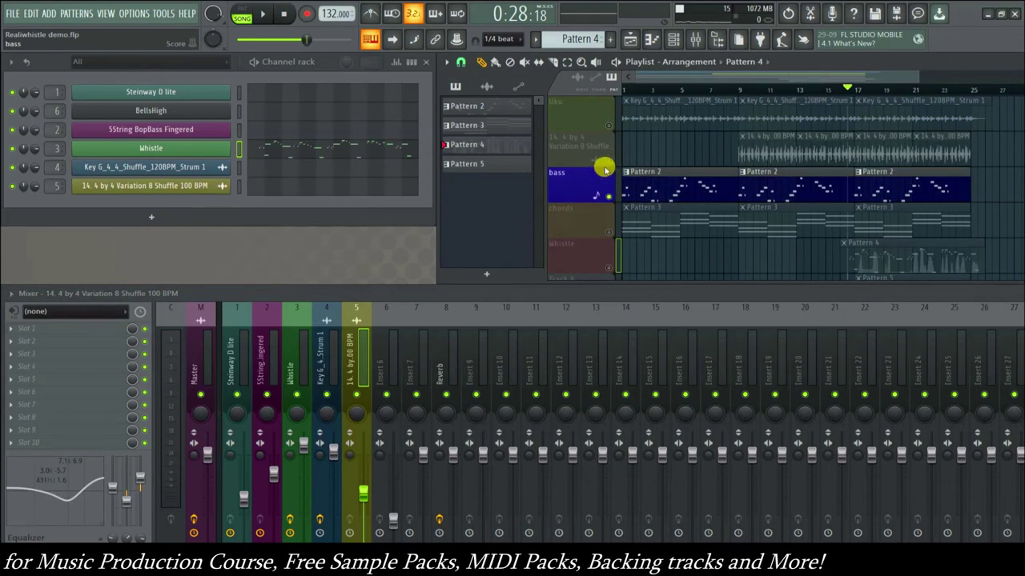
left_click(608, 160)
left_click(609, 126)
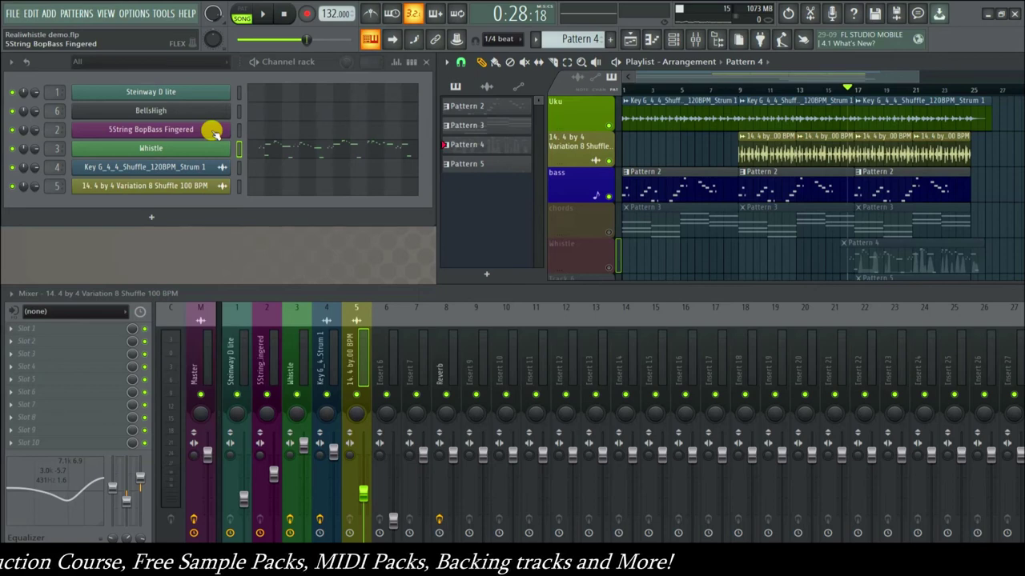
Open the 5String BopBass Fingered channel's FLEX instrument, review its preset while the song plays, and close it.
left_click(168, 128)
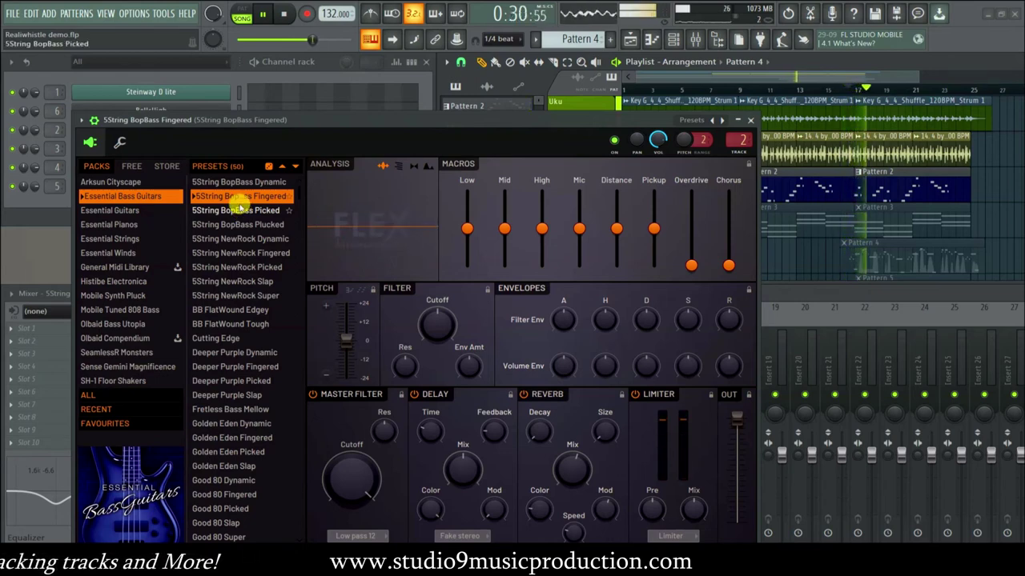
left_click(754, 122)
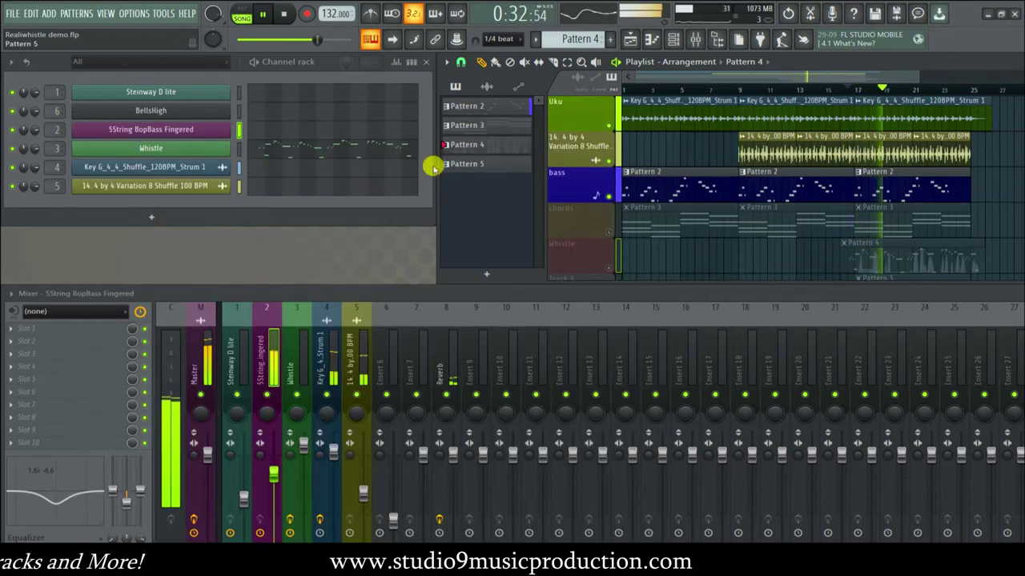
Unmute the chords playlist track and examine the Steinway D lite preset in its FLEX piano instrument before closing it.
left_click(607, 236)
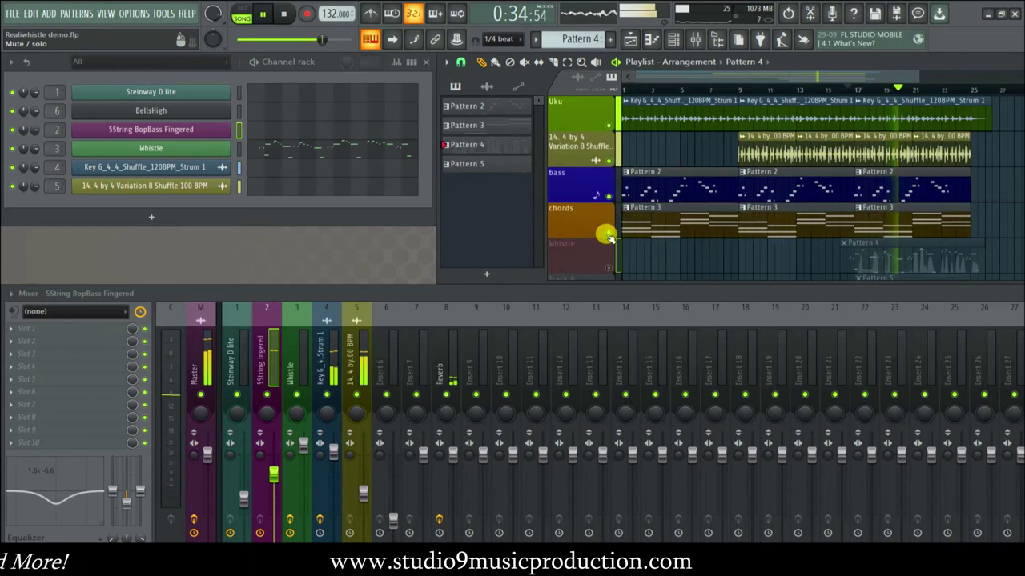
left_click(160, 92)
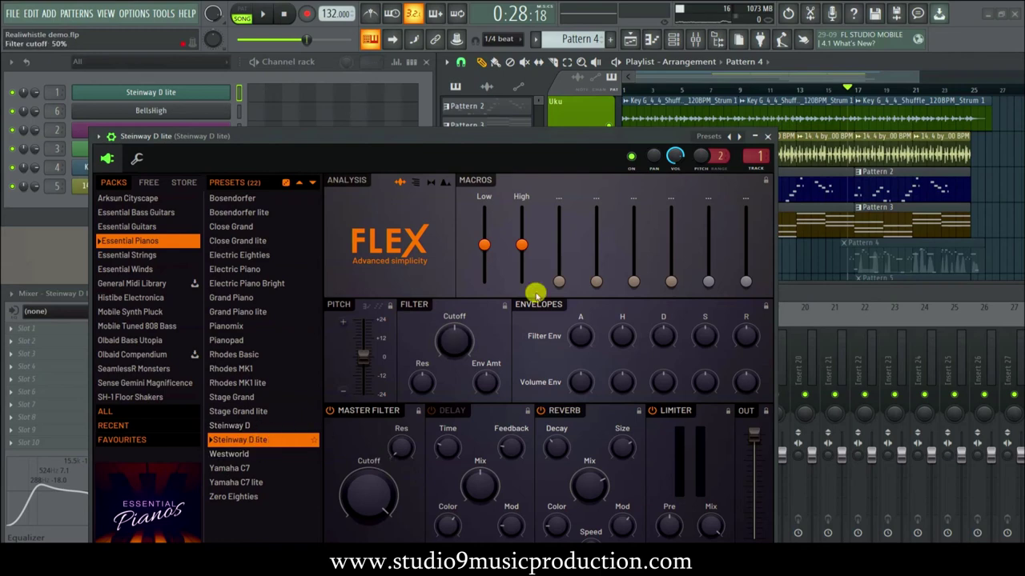
left_click(768, 136)
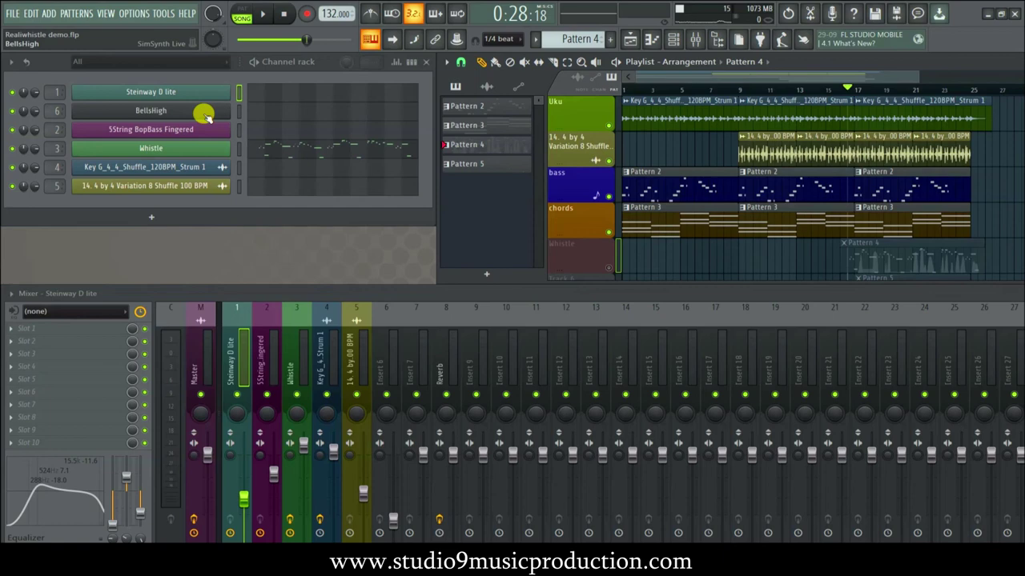
Examine the BellsHigh channel's SimSynth Live instrument and its preset list, close it, and unmute the Whistle playlist track.
left_click(206, 116)
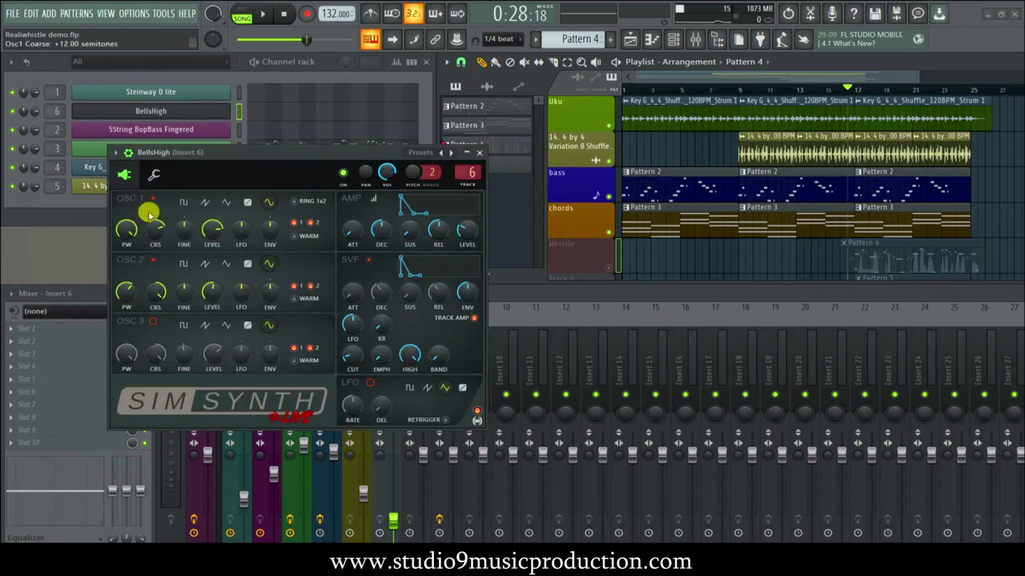
left_click(114, 152)
mouse_move(136, 186)
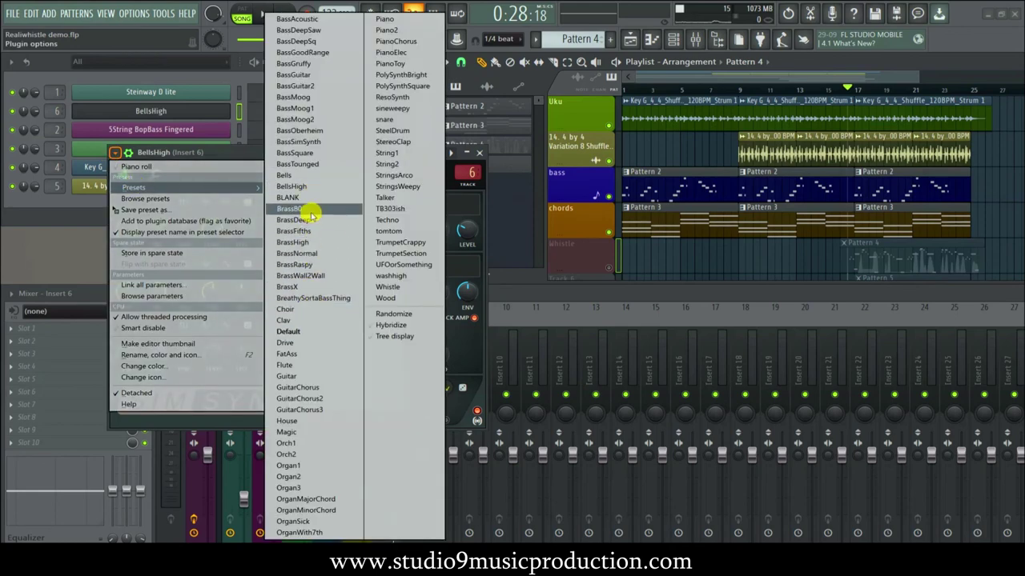
left_click(465, 208)
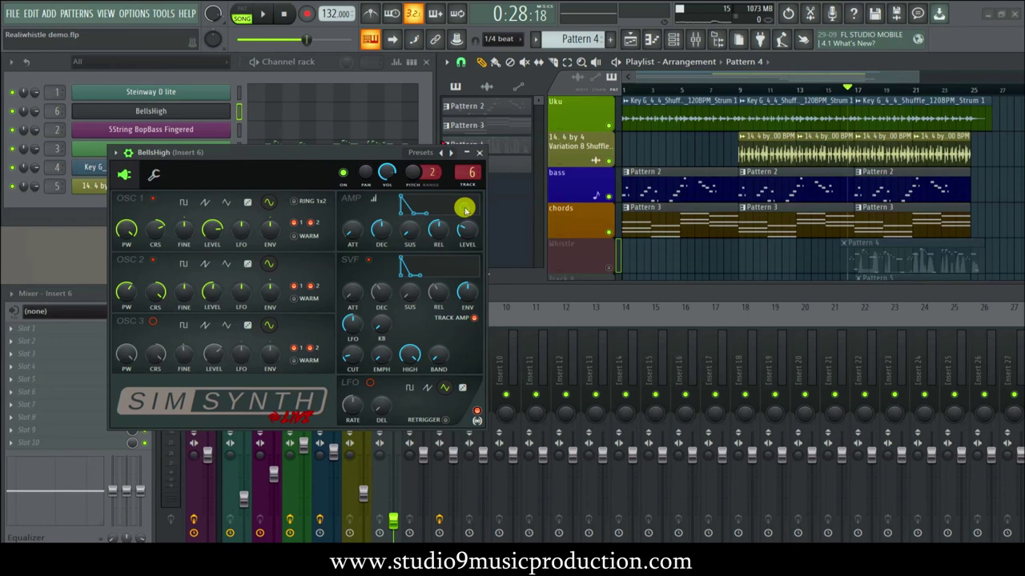
left_click(478, 152)
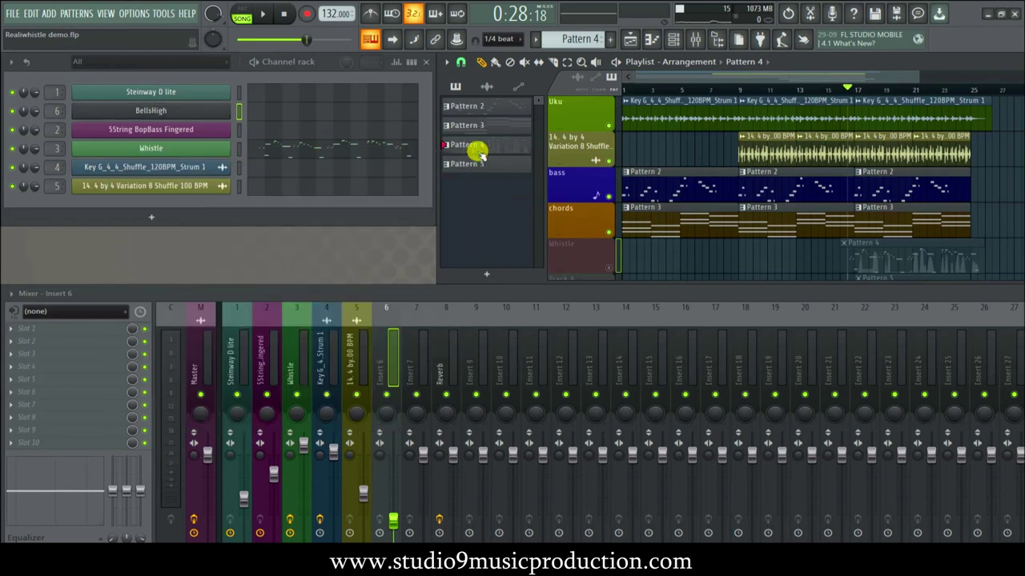
left_click(609, 269)
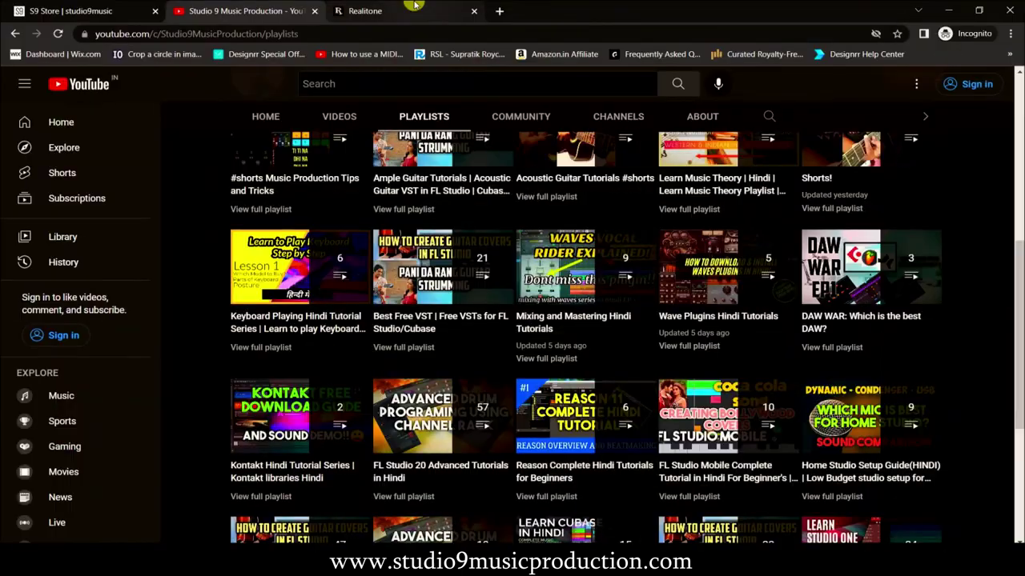
Switch to the Realitone website in the browser and look through its instrument libraries and prices.
left_click(415, 4)
scroll(394, 289, "down", 10)
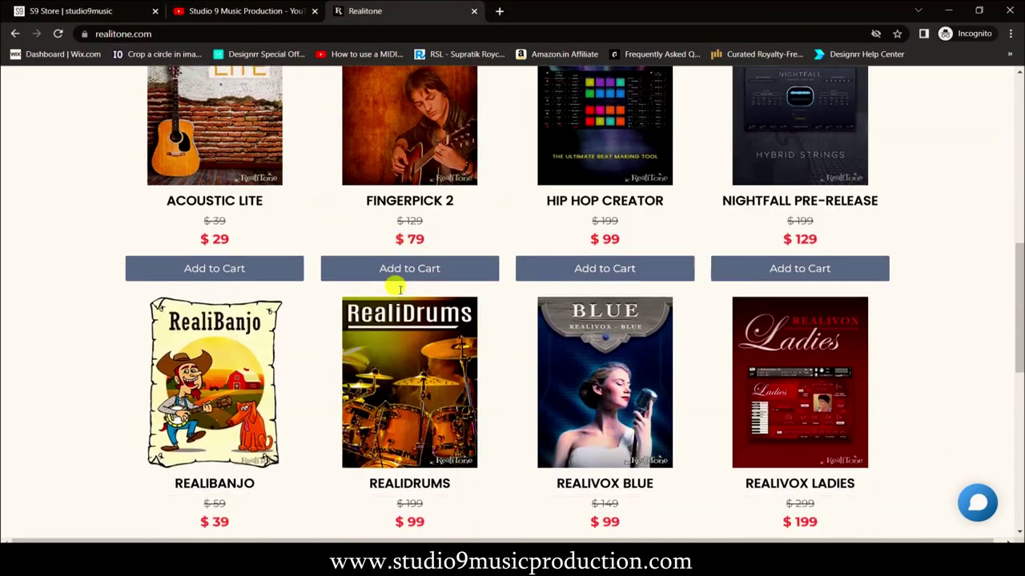
scroll(396, 293, "down", 2)
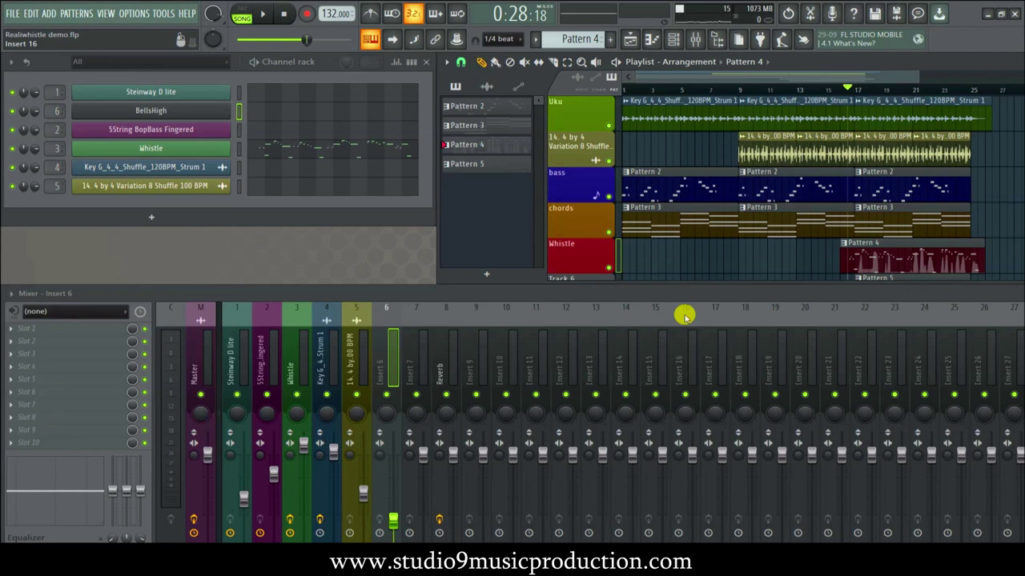
Play the song from just before bar 17 with the Uku, shuffle, bass, chords and Whistle tracks together.
key("space")
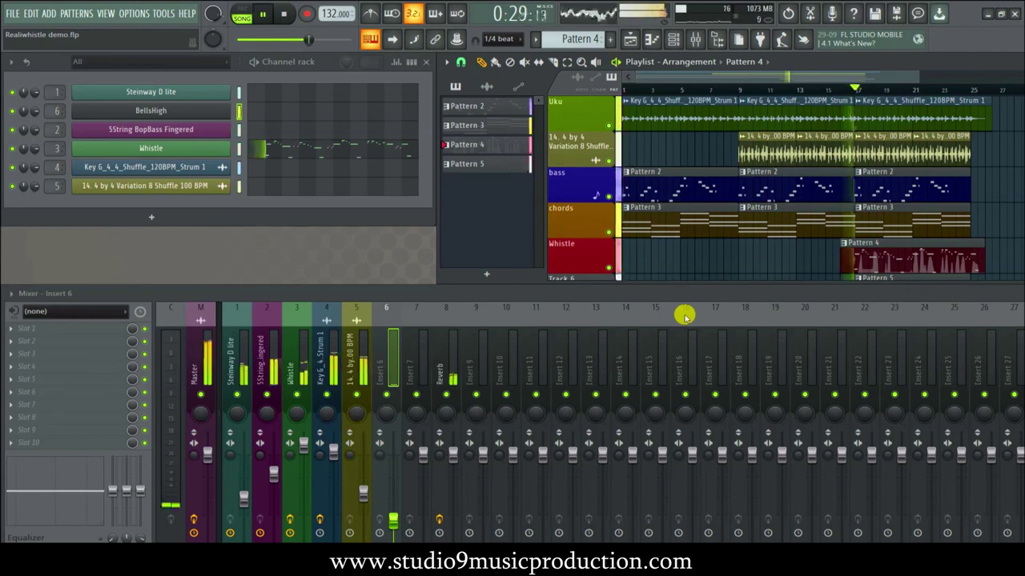